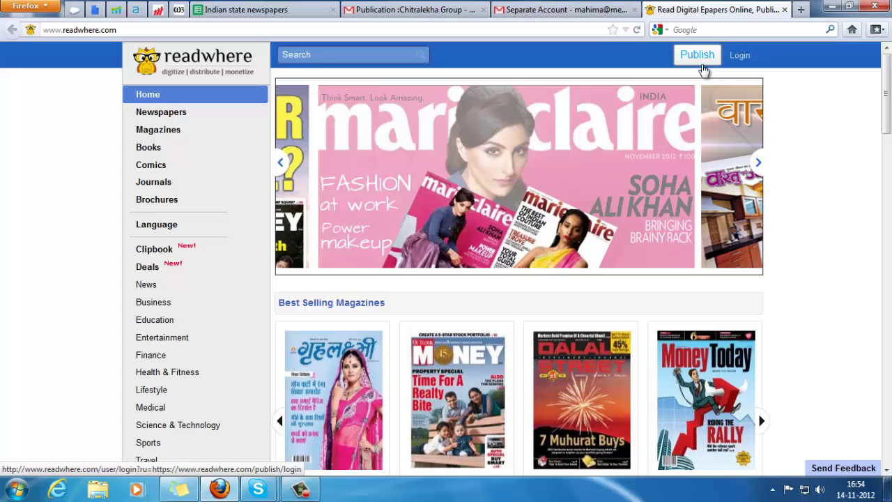
Go to the Publish sign-in page from the Readwhere home page
{"action": "left_click", "coordinate": [697, 55]}
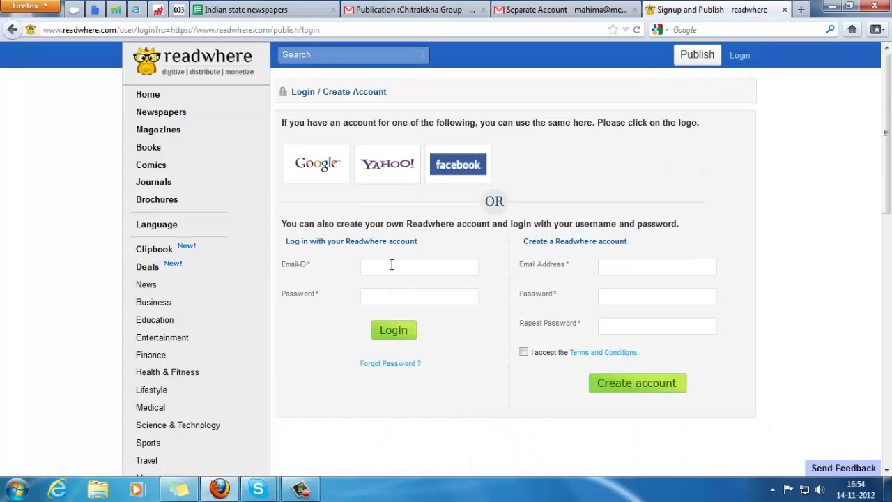
Log in by filling the e-mail and password from the saved autocomplete entry
{"action": "left_click", "coordinate": [390, 265]}
{"action": "type", "text": "m"}
{"action": "left_click", "coordinate": [411, 284]}
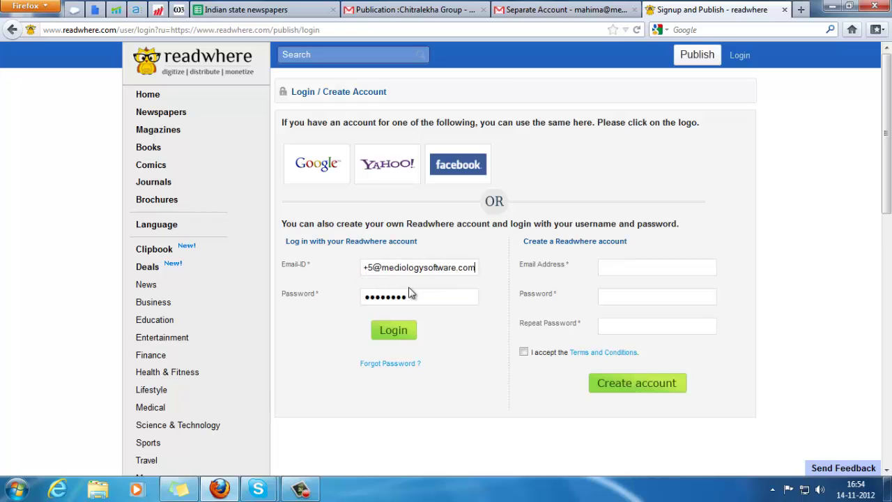
{"action": "left_click", "coordinate": [404, 333]}
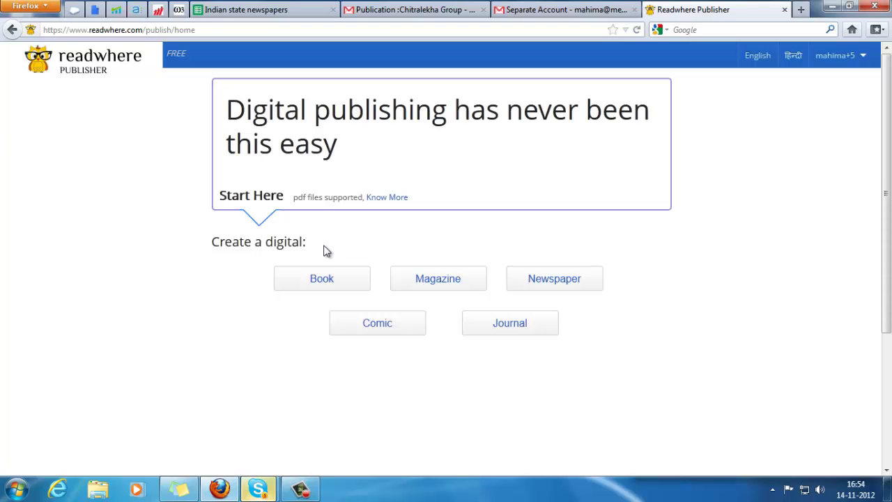
Create a newspaper titled 'ABC News' with issue name '15 November 2012'
{"action": "left_click", "coordinate": [326, 282]}
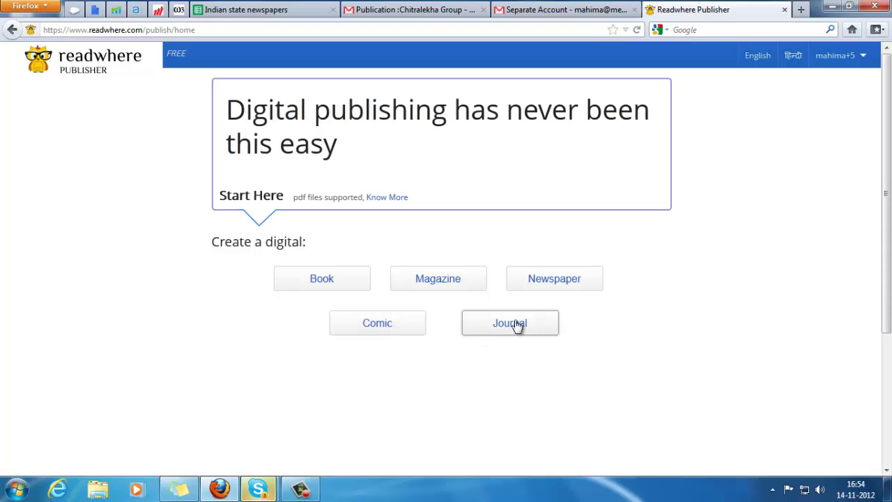
{"action": "left_click", "coordinate": [560, 285]}
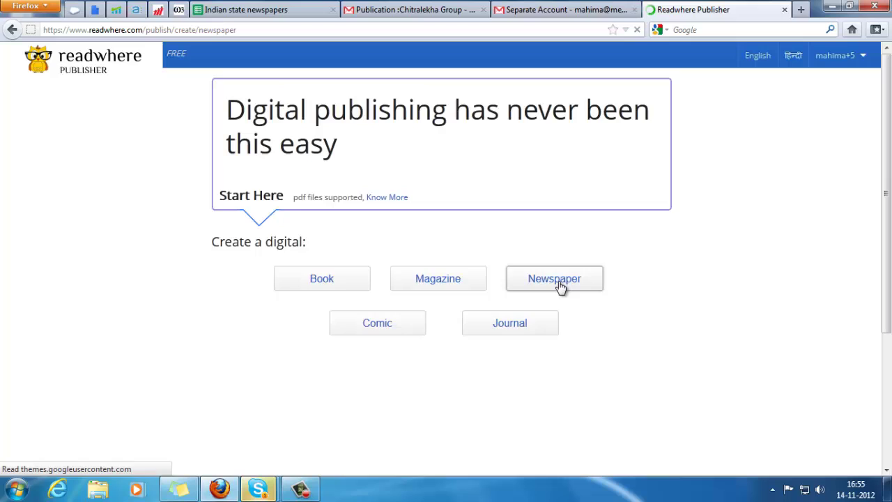
{"action": "left_click", "coordinate": [408, 135]}
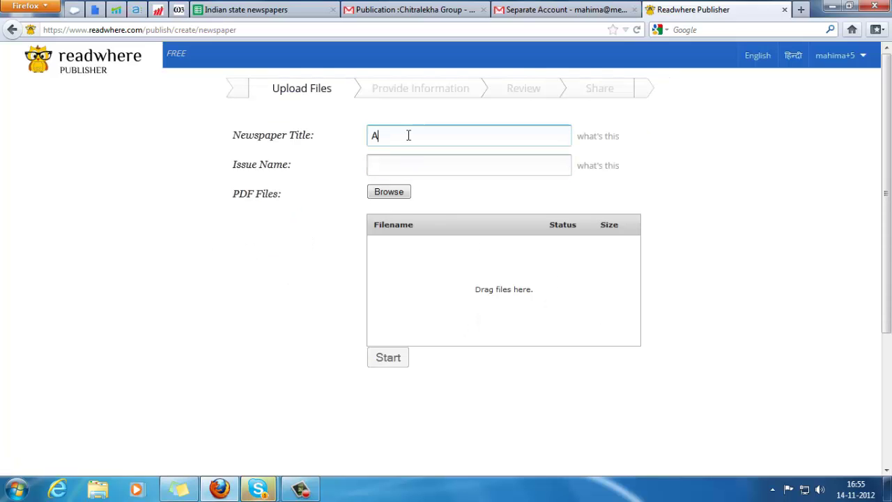
{"action": "type", "text": "ABC News"}
{"action": "left_click", "coordinate": [394, 162]}
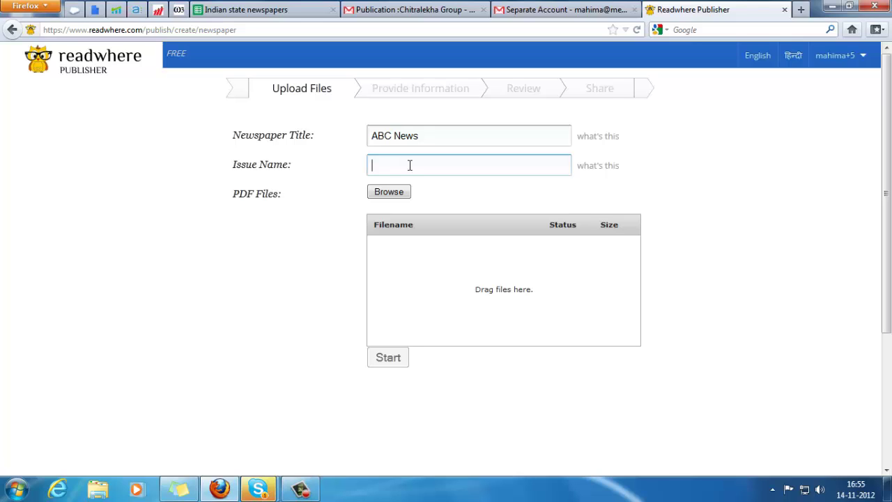
{"action": "type", "text": "15 Nov"}
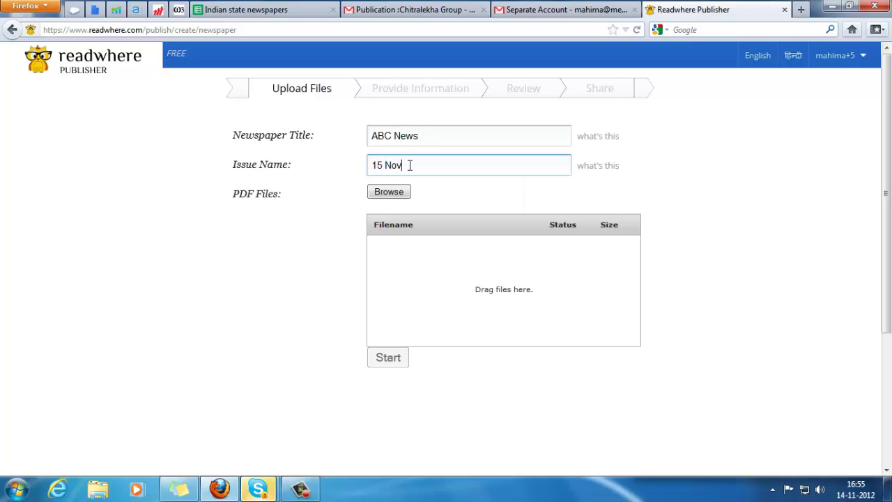
{"action": "type", "text": "ember 2012"}
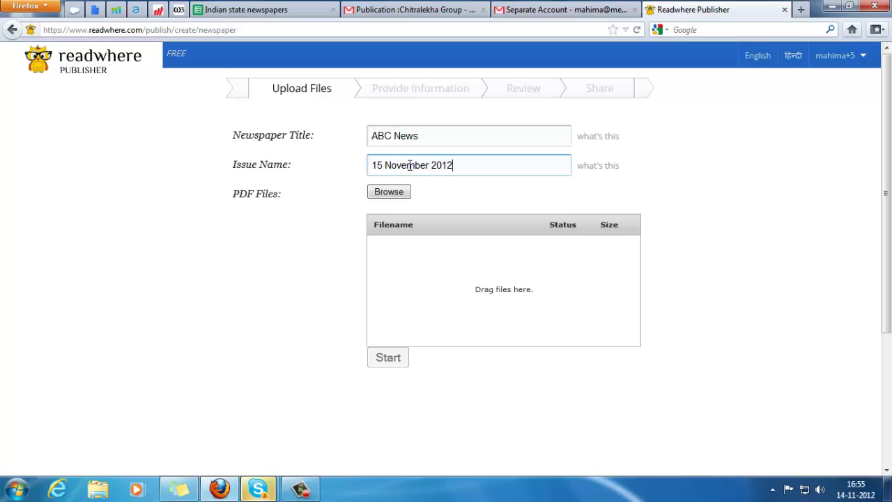
Upload pg_0001 through pg_0003 from the demo book folder and start the issue
{"action": "left_click", "coordinate": [392, 196]}
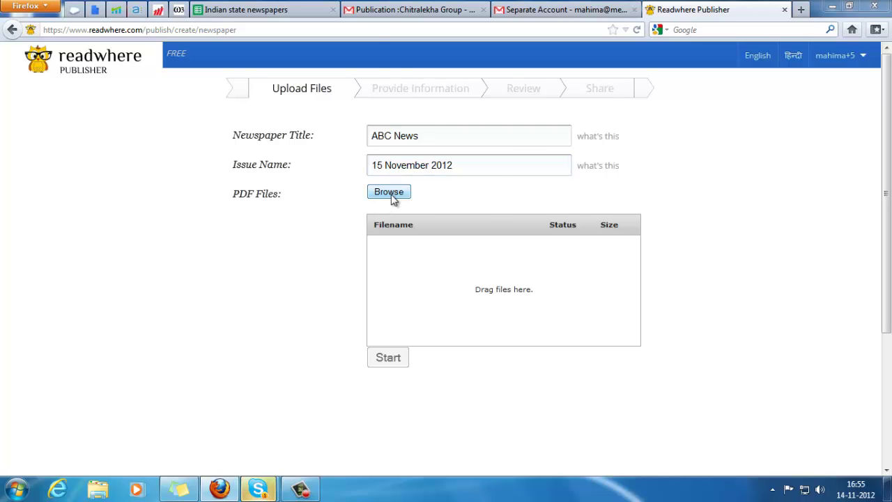
{"action": "left_click", "coordinate": [545, 132]}
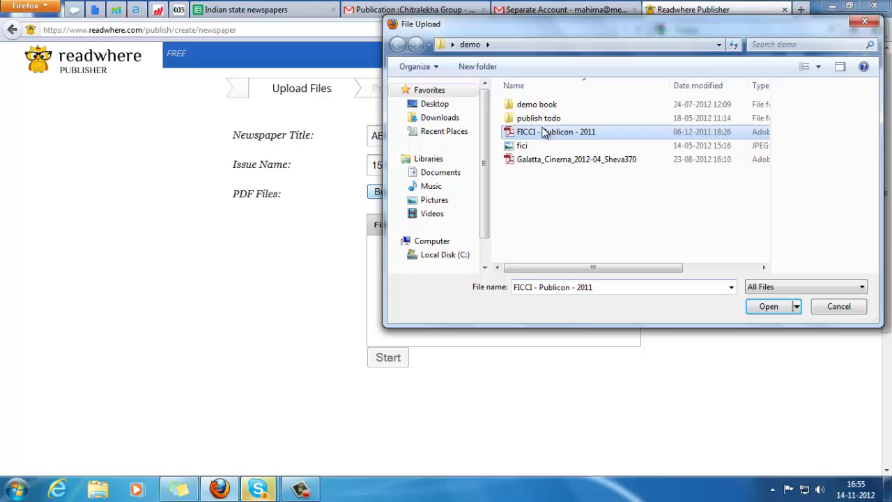
{"action": "left_click", "coordinate": [550, 106]}
{"action": "double_click", "coordinate": [551, 106]}
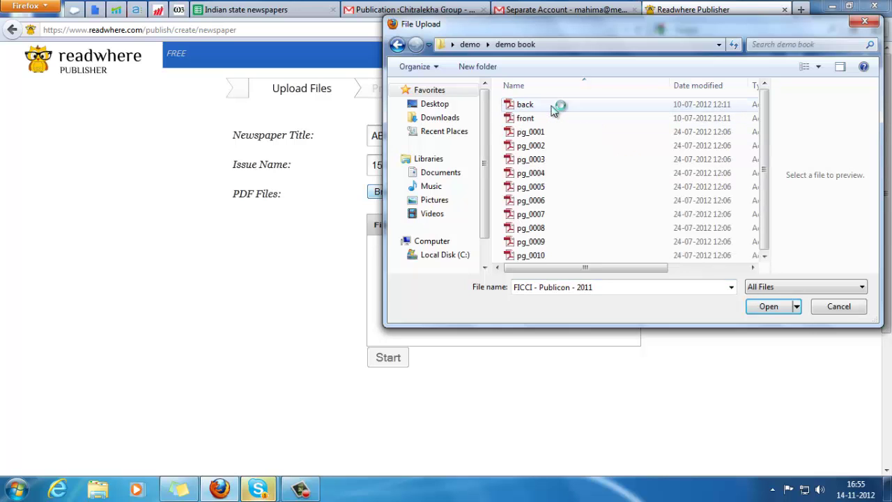
{"action": "left_click_drag", "start_coordinate": [563, 140], "coordinate": [564, 175]}
{"action": "left_click", "coordinate": [766, 308]}
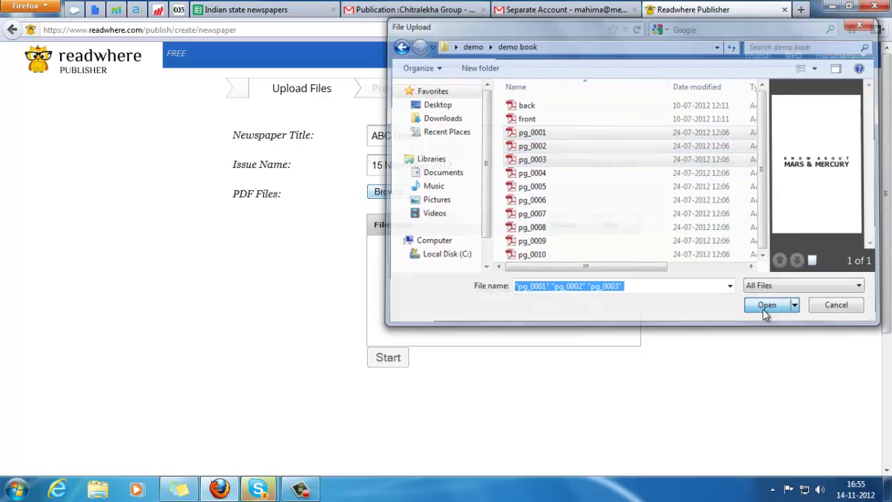
{"action": "left_click", "coordinate": [394, 360]}
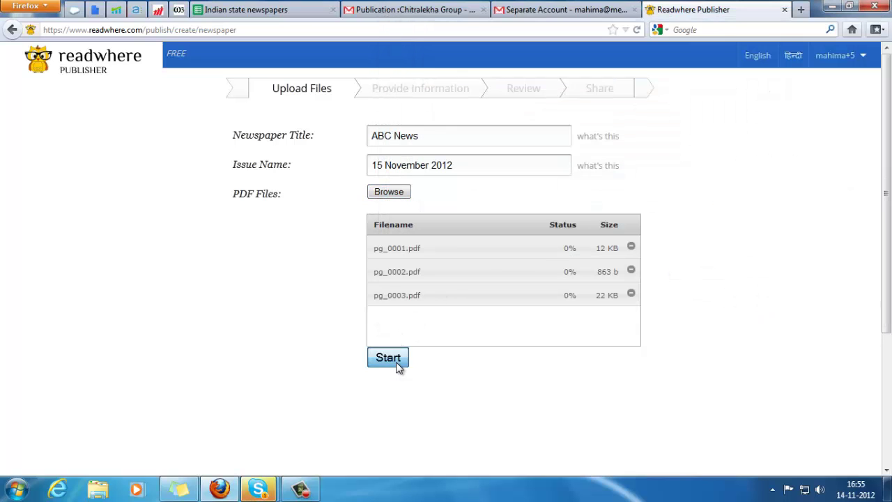
Describe the newspaper as 'ABC Newspaper all about.' and attach the fici image as its logo
{"action": "left_click", "coordinate": [412, 179]}
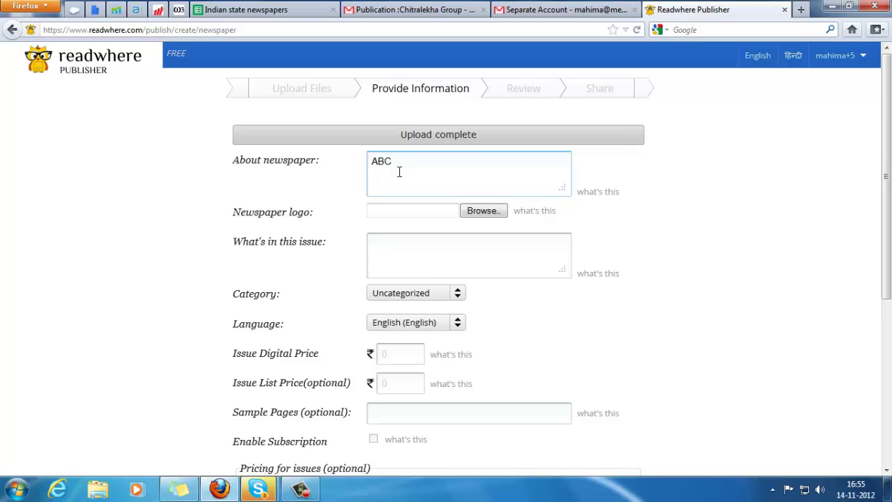
{"action": "type", "text": "paper all about."}
{"action": "left_click", "coordinate": [481, 210]}
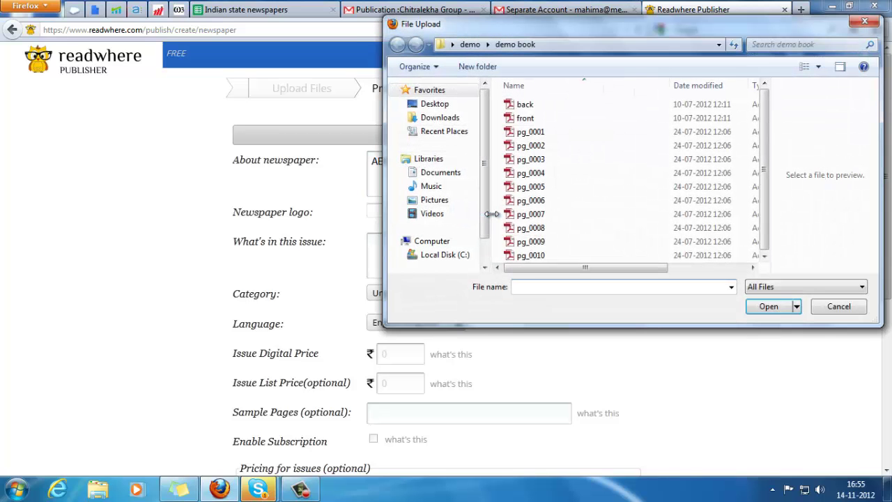
{"action": "left_click", "coordinate": [449, 107]}
{"action": "double_click", "coordinate": [578, 254]}
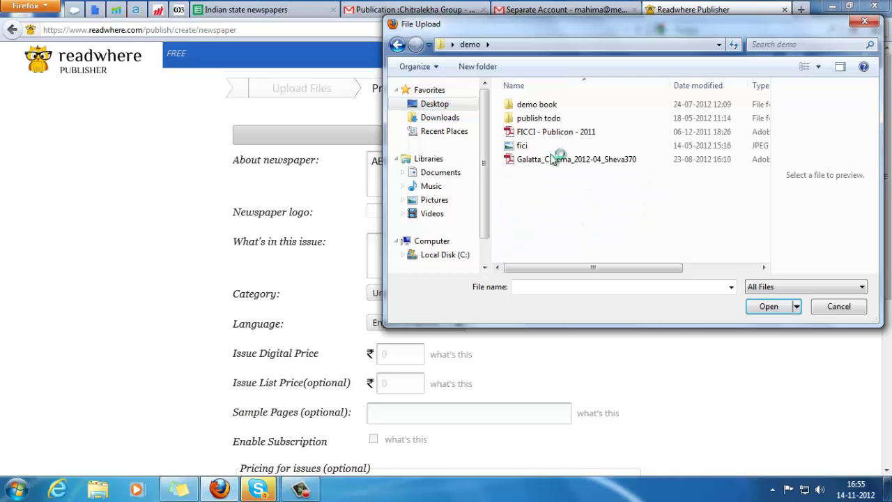
{"action": "left_click", "coordinate": [522, 146]}
{"action": "left_click", "coordinate": [770, 305]}
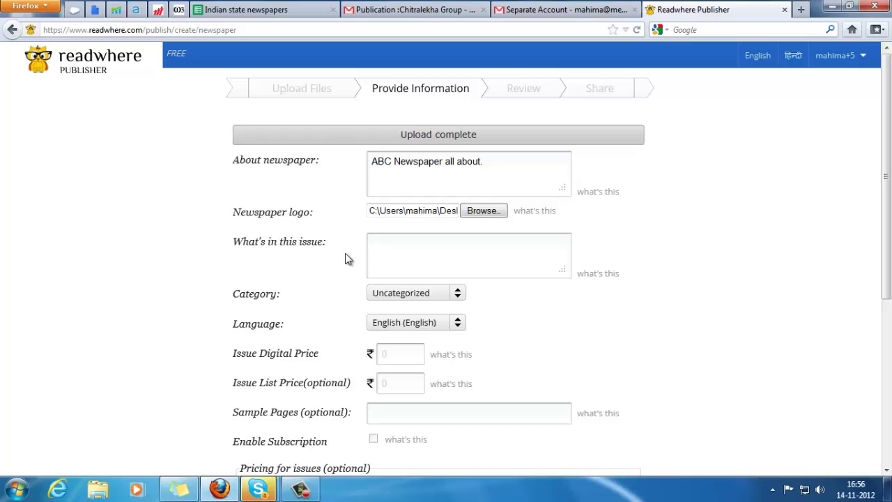
{"action": "left_click_drag", "start_coordinate": [341, 248], "coordinate": [240, 136]}
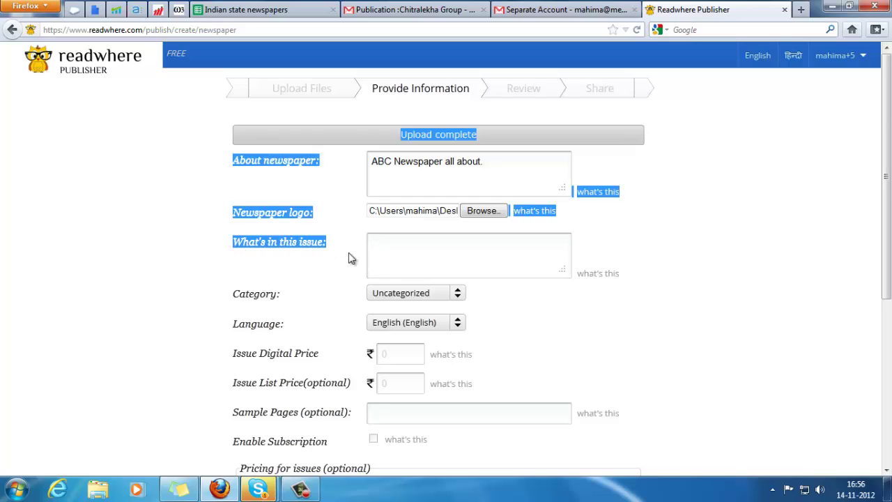
Enter 'whats in this edition/volume/issue' as the issue contents and set category to News
{"action": "left_click", "coordinate": [394, 245]}
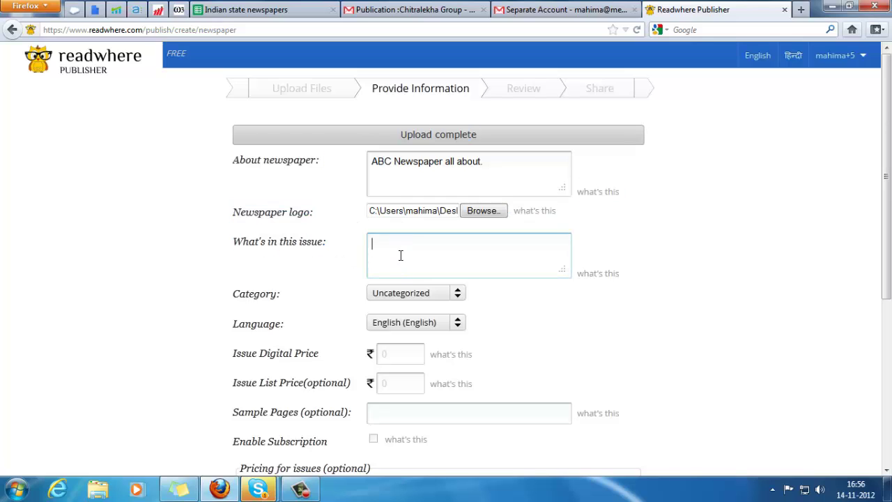
{"action": "type", "text": "whats in th"}
{"action": "type", "text": "is edition/volume"}
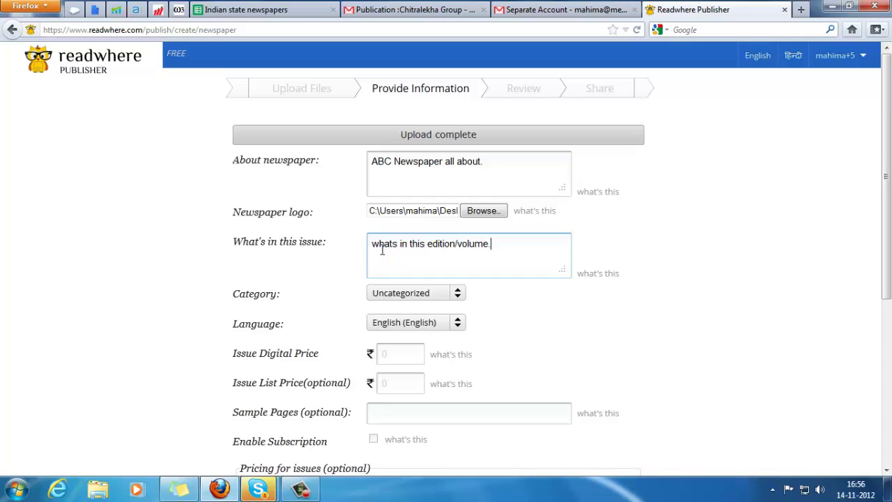
{"action": "type", "text": "/issue"}
{"action": "left_click", "coordinate": [457, 296]}
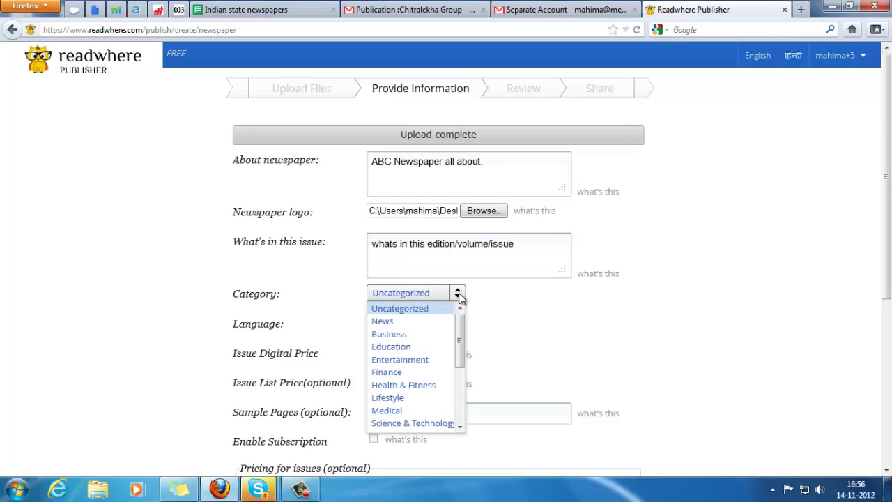
{"action": "left_click", "coordinate": [408, 321]}
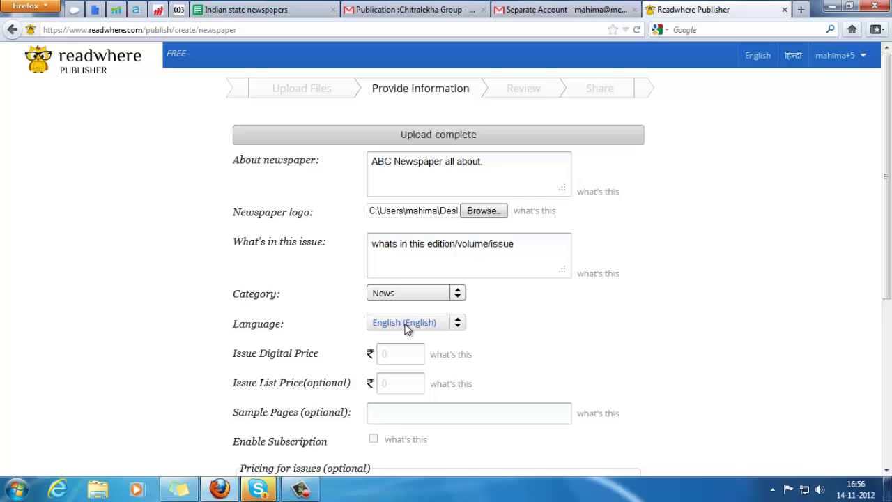
Keep English (English) as the language and leave the issue digital price at 0
{"action": "scroll", "coordinate": [453, 335], "scroll_direction": "down", "scroll_amount": 2}
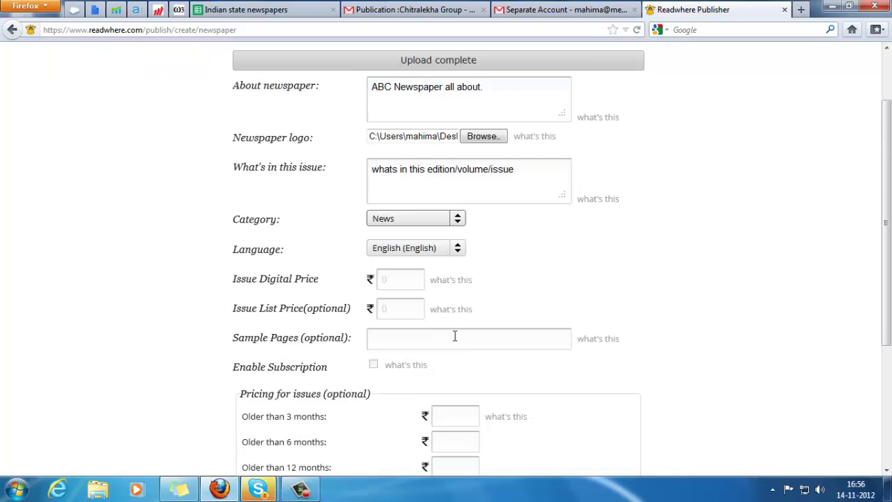
{"action": "left_click", "coordinate": [457, 249]}
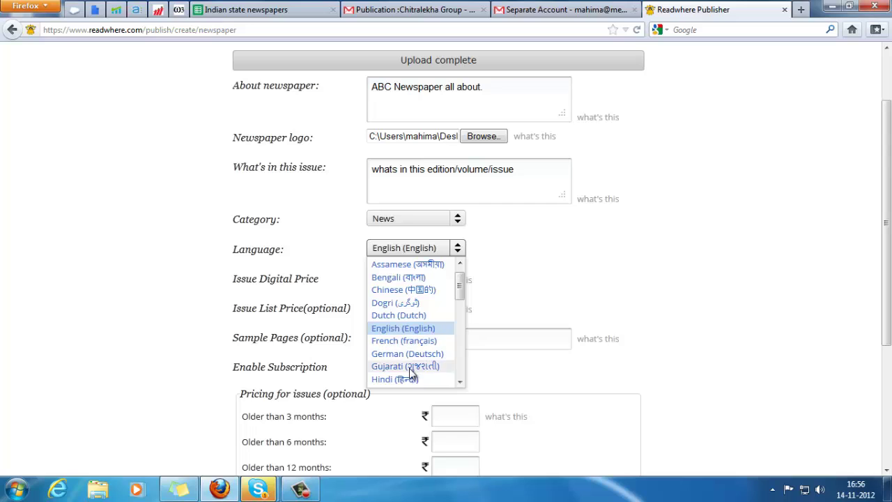
{"action": "left_click", "coordinate": [411, 328]}
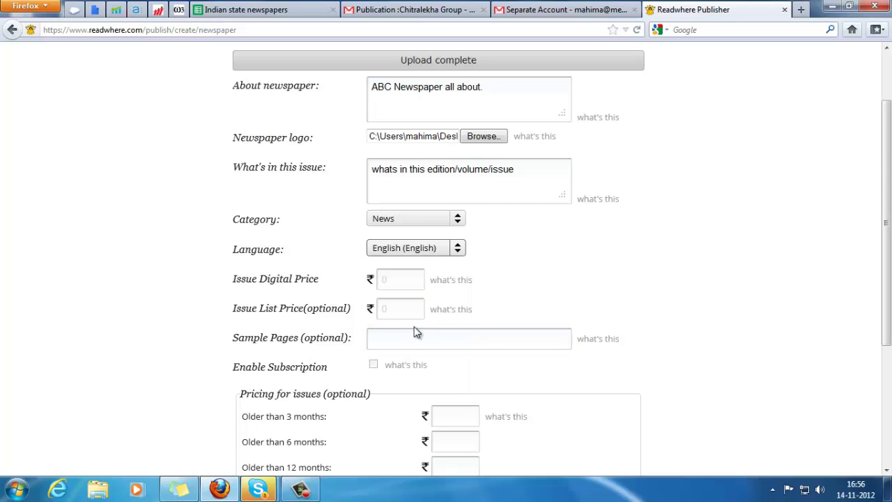
{"action": "left_click", "coordinate": [398, 279]}
{"action": "double_click", "coordinate": [380, 280]}
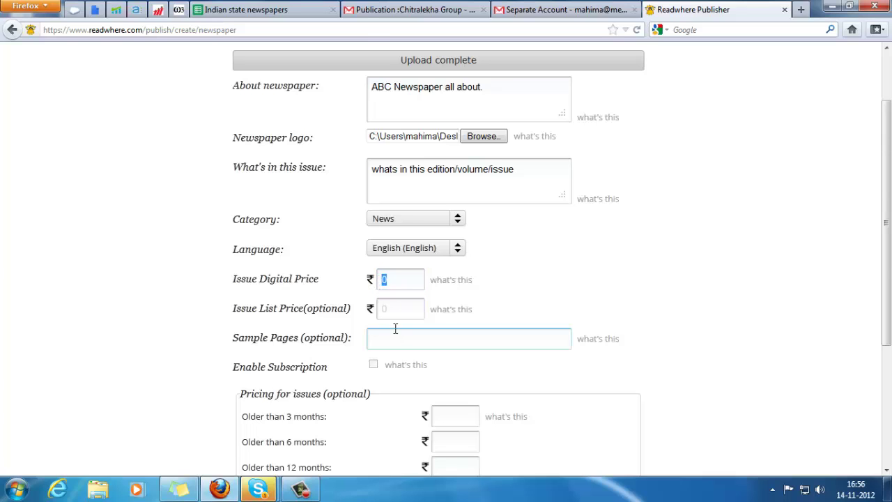
{"action": "scroll", "coordinate": [395, 328], "scroll_direction": "down", "scroll_amount": 2}
{"action": "left_click", "coordinate": [391, 266]}
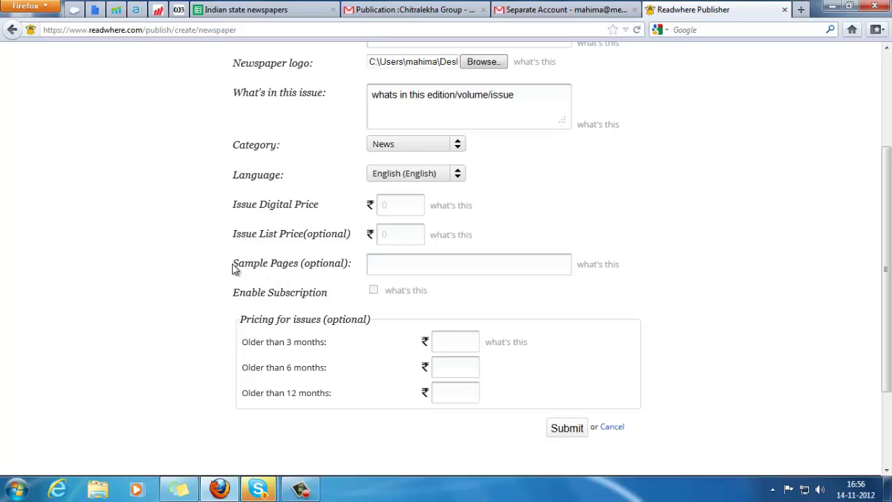
{"action": "left_click_drag", "start_coordinate": [235, 269], "coordinate": [342, 270]}
Submit the ABC News issue details to reach the Review page
{"action": "left_click", "coordinate": [382, 262]}
{"action": "left_click", "coordinate": [570, 435]}
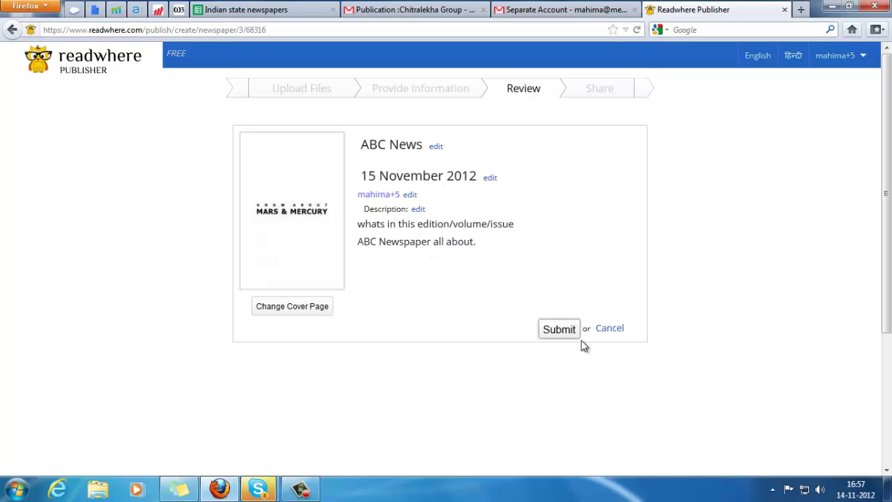
Confirm the review, schedule publishing for 15 November 2012 at 00:00, and publish
{"action": "left_click", "coordinate": [559, 329]}
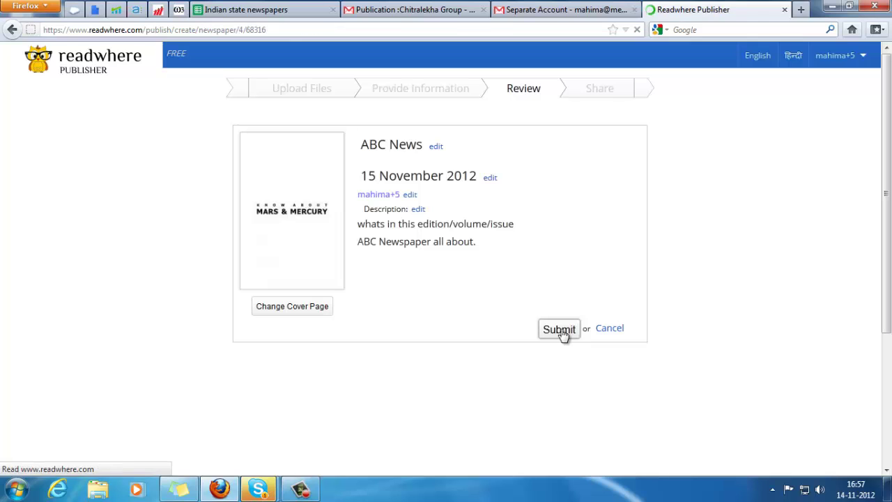
{"action": "left_click", "coordinate": [377, 166]}
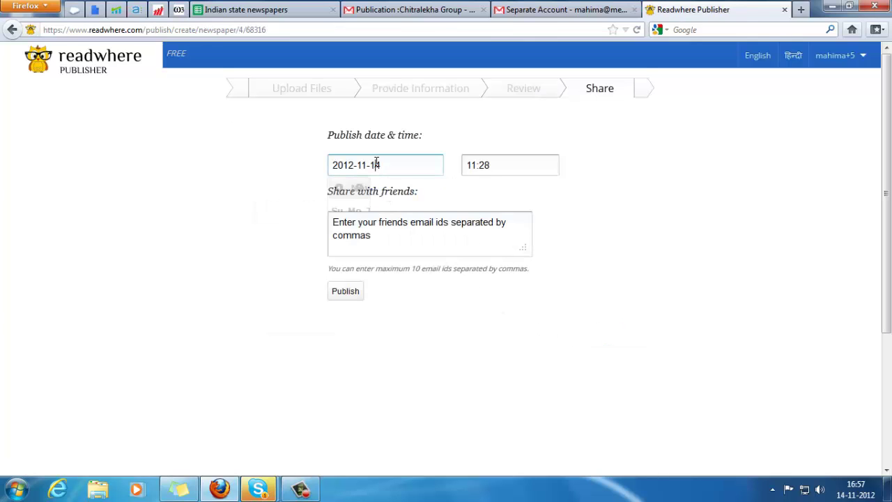
{"action": "left_click", "coordinate": [443, 270]}
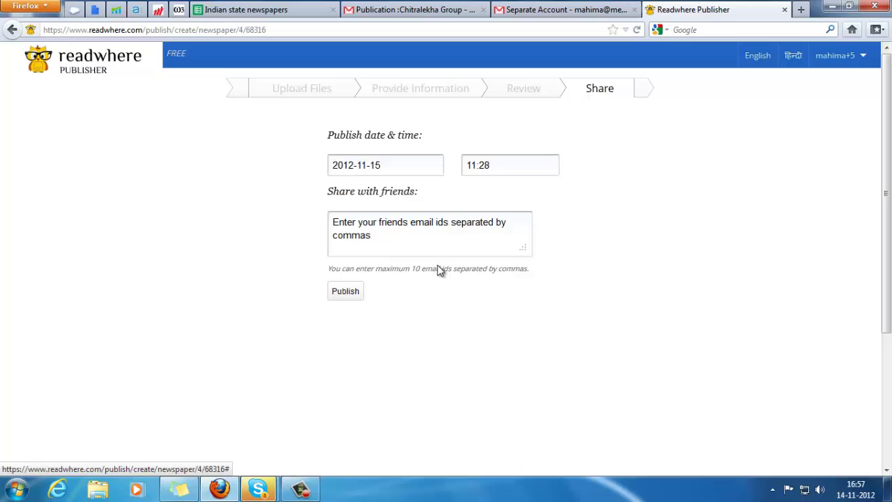
{"action": "left_click", "coordinate": [477, 166]}
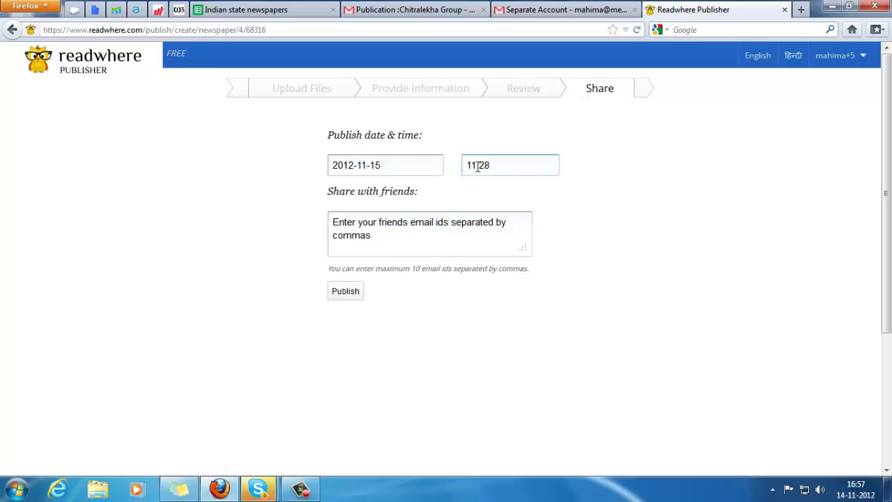
{"action": "left_click", "coordinate": [494, 209]}
{"action": "left_click", "coordinate": [623, 210]}
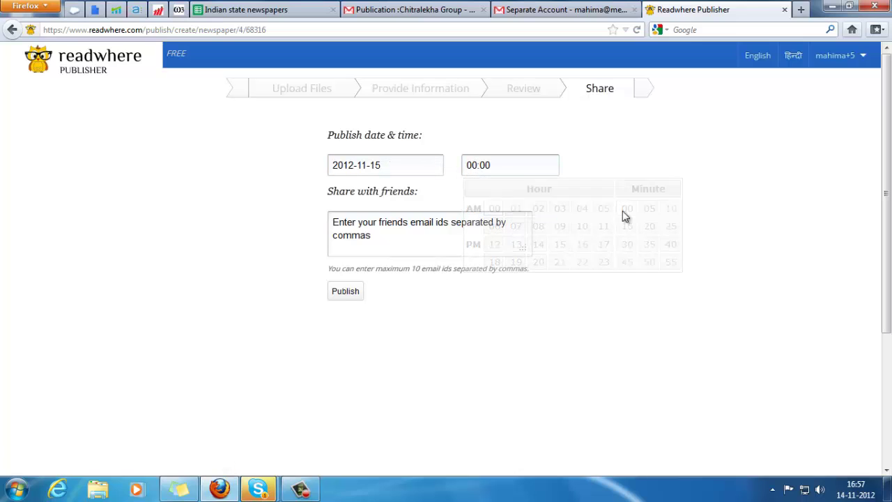
{"action": "left_click", "coordinate": [402, 250]}
{"action": "left_click", "coordinate": [392, 238]}
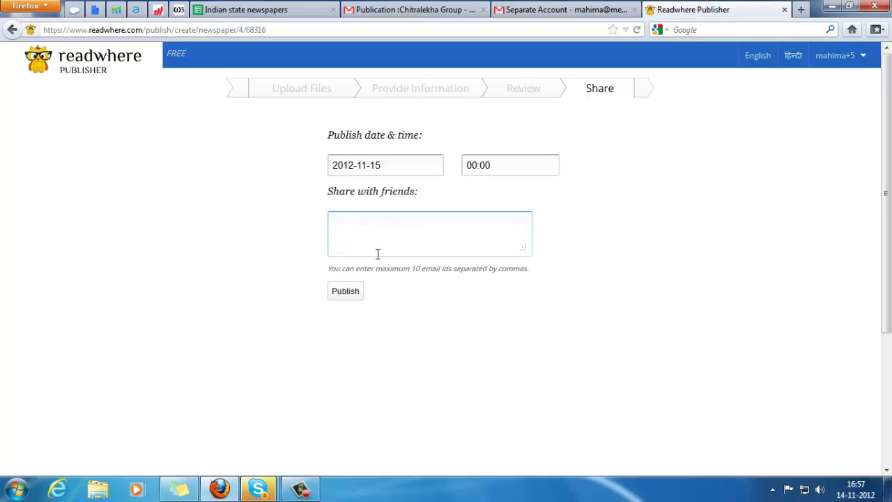
{"action": "left_click", "coordinate": [346, 291]}
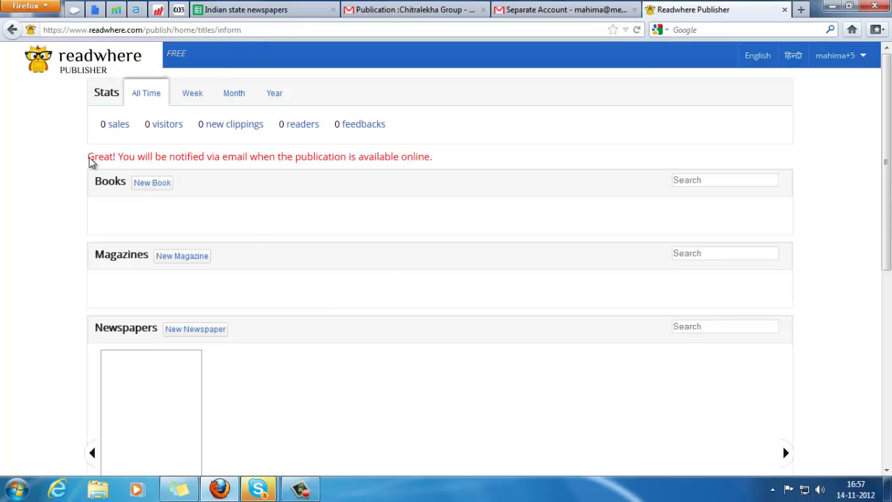
Select the 'Great! You will be notified…' confirmation message on the dashboard
{"action": "left_click_drag", "start_coordinate": [88, 159], "coordinate": [444, 169]}
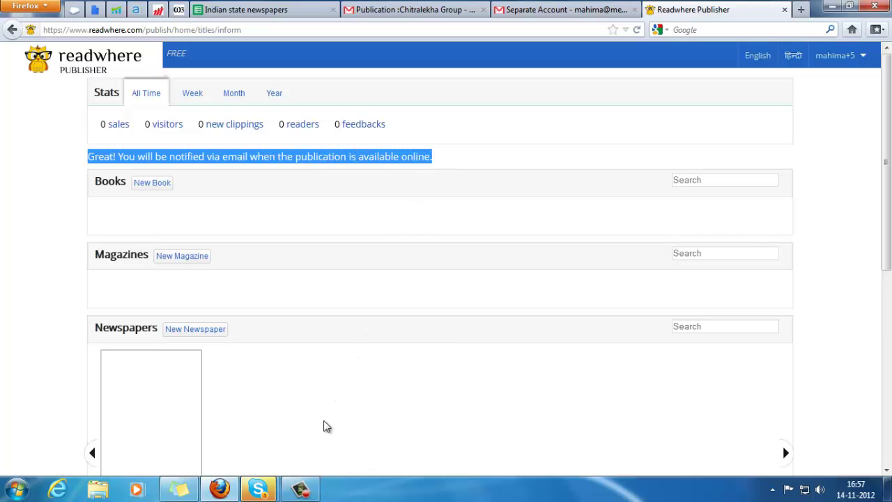